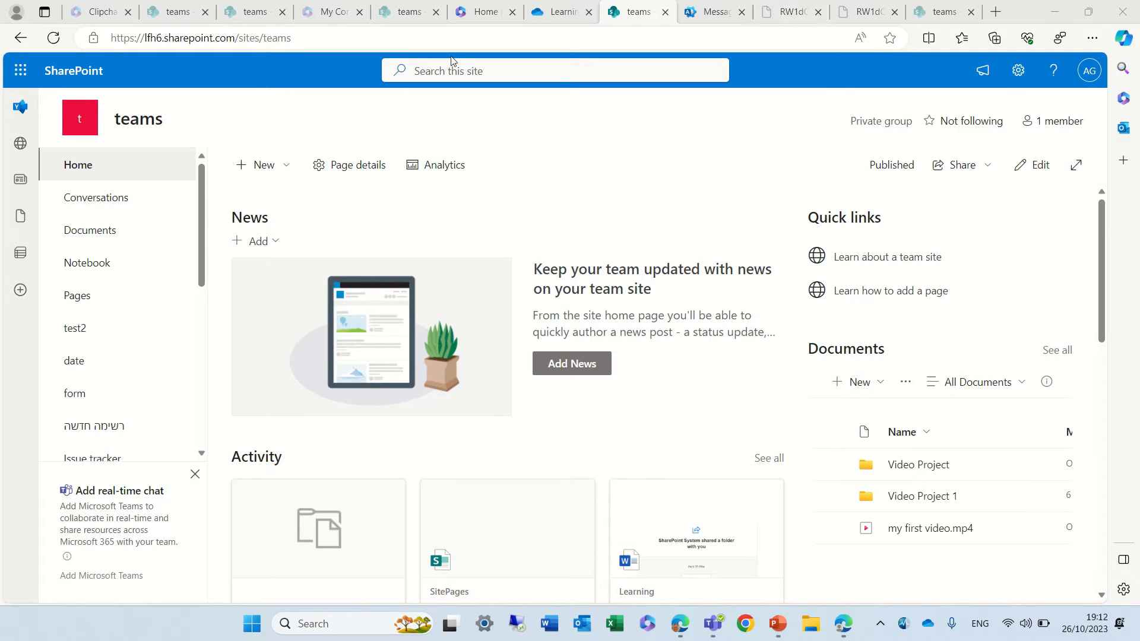
Step: Create a blank list named 'demo' on the teams site
{"action": "left_click", "coordinate": [267, 165]}
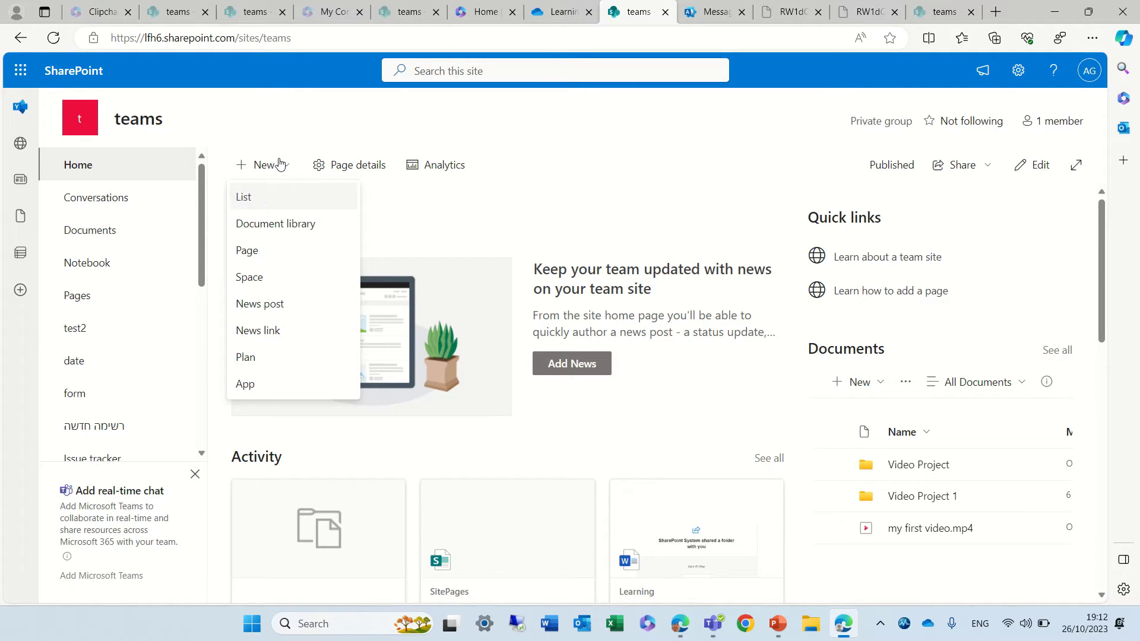
{"action": "left_click", "coordinate": [257, 198]}
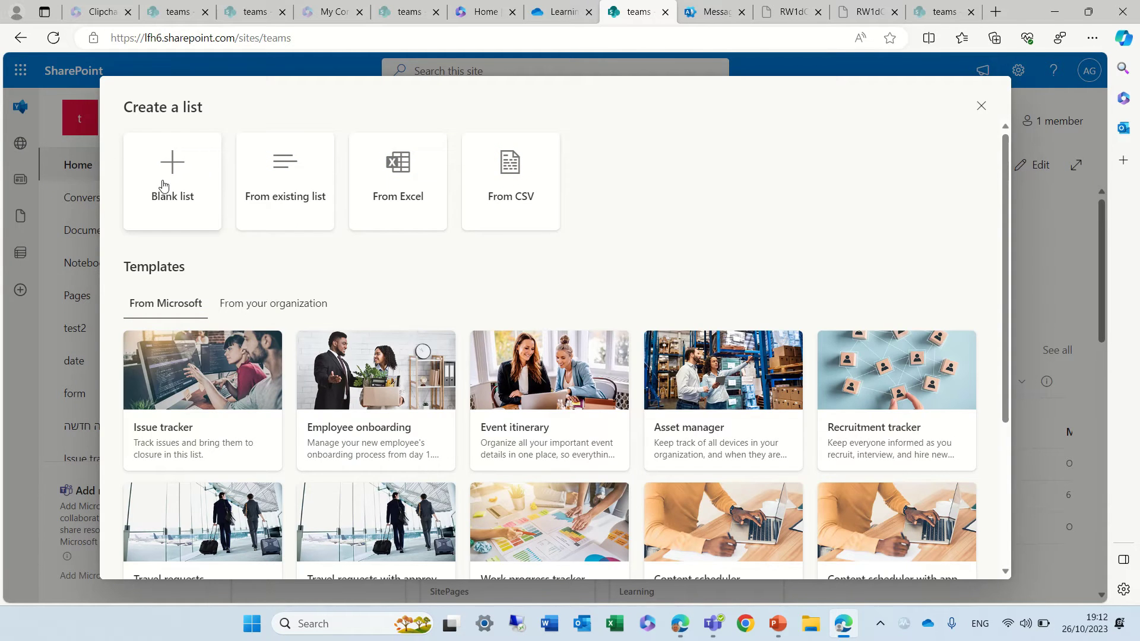
{"action": "left_click", "coordinate": [163, 186]}
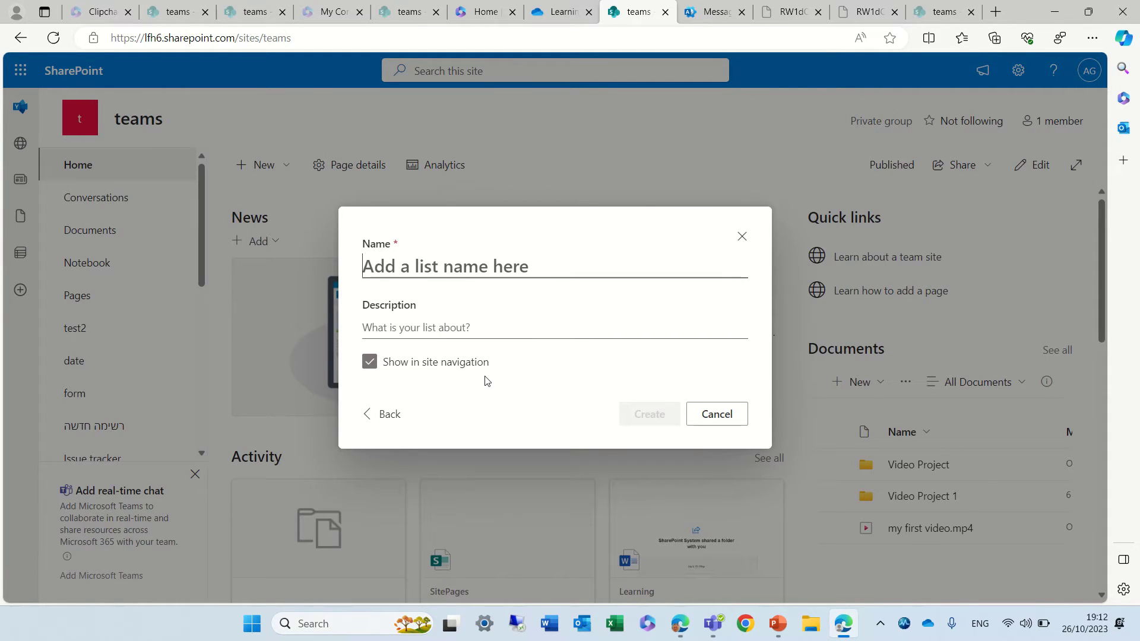
{"action": "type", "text": "demp"}
{"action": "key", "text": "BackSpace"}
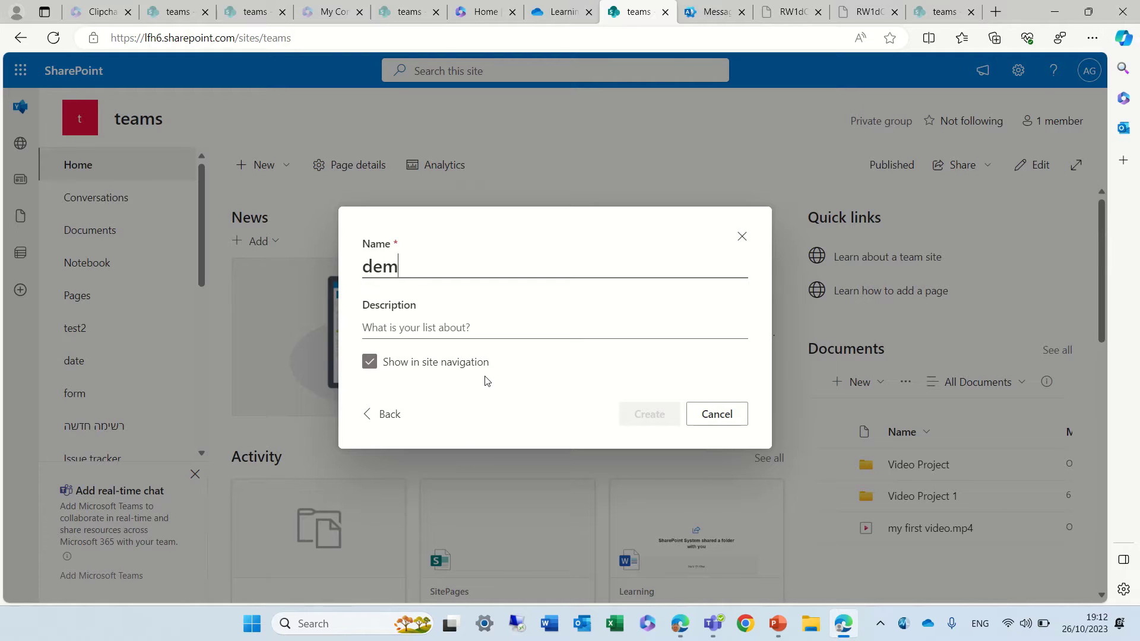
{"action": "type", "text": "o"}
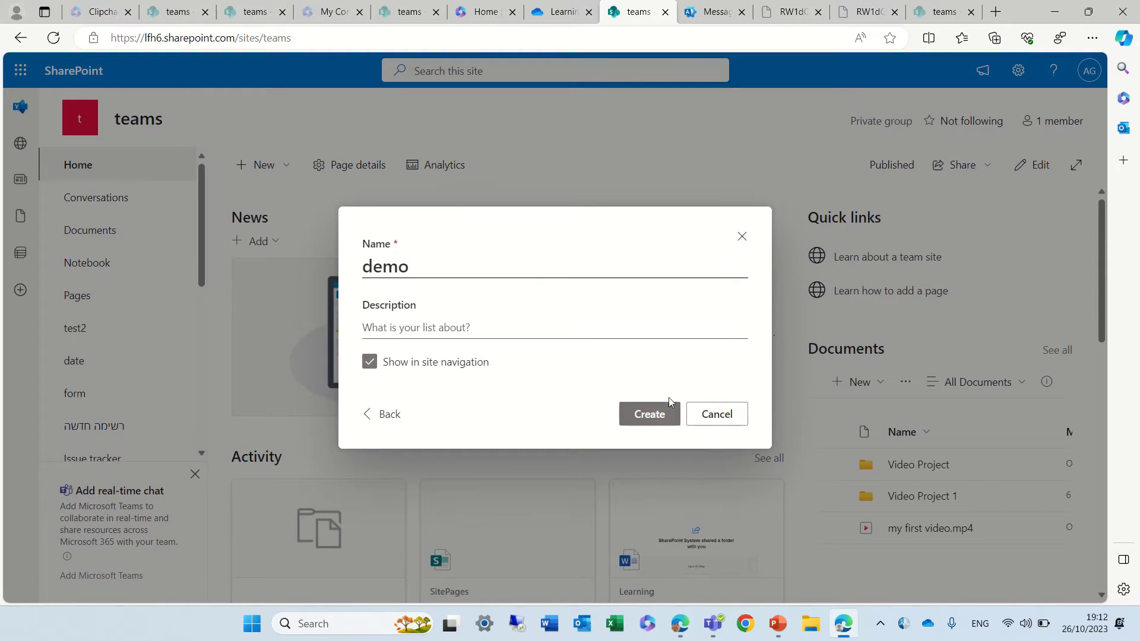
{"action": "left_click", "coordinate": [639, 419]}
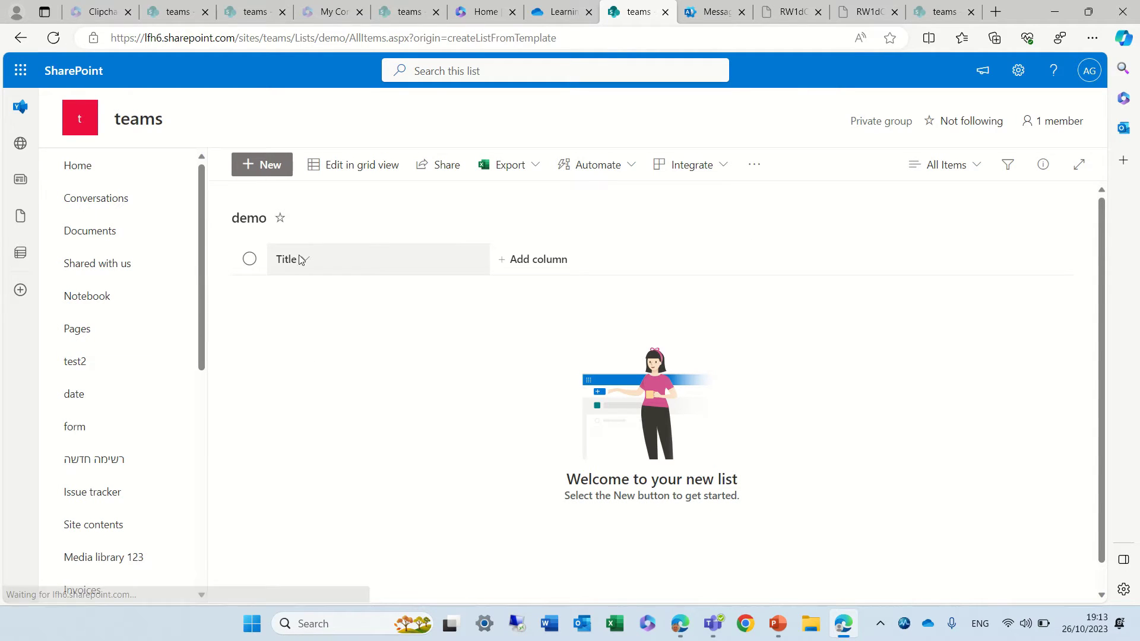
Step: Add a Choice column named 'status' with its default Choice 1–3 options
{"action": "left_click", "coordinate": [513, 264]}
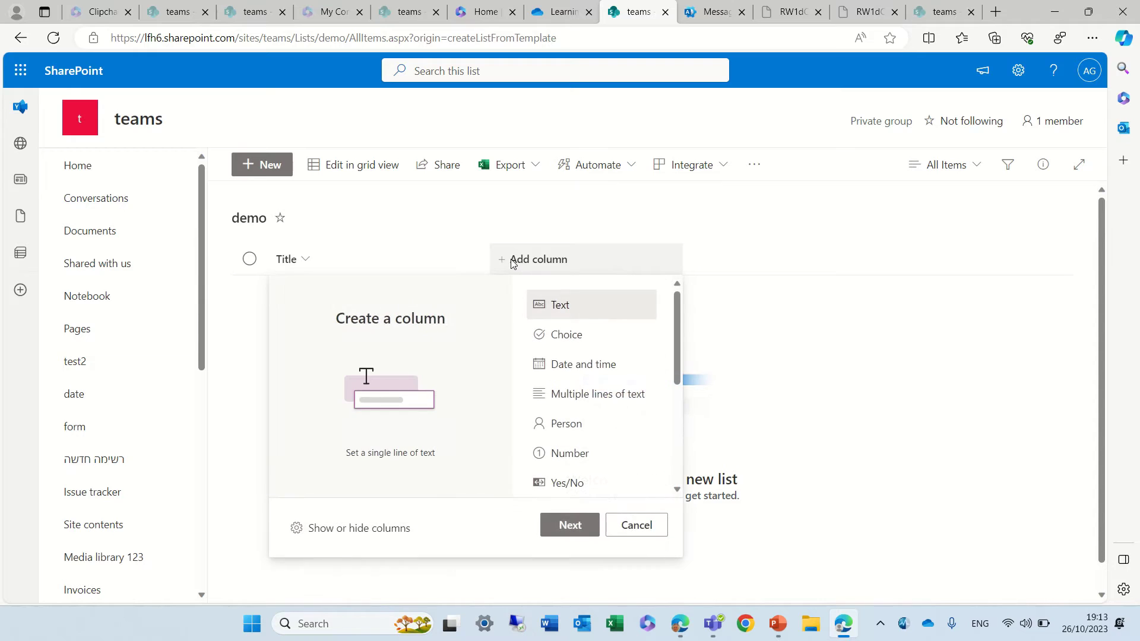
{"action": "left_click", "coordinate": [582, 334]}
{"action": "left_click", "coordinate": [564, 526]}
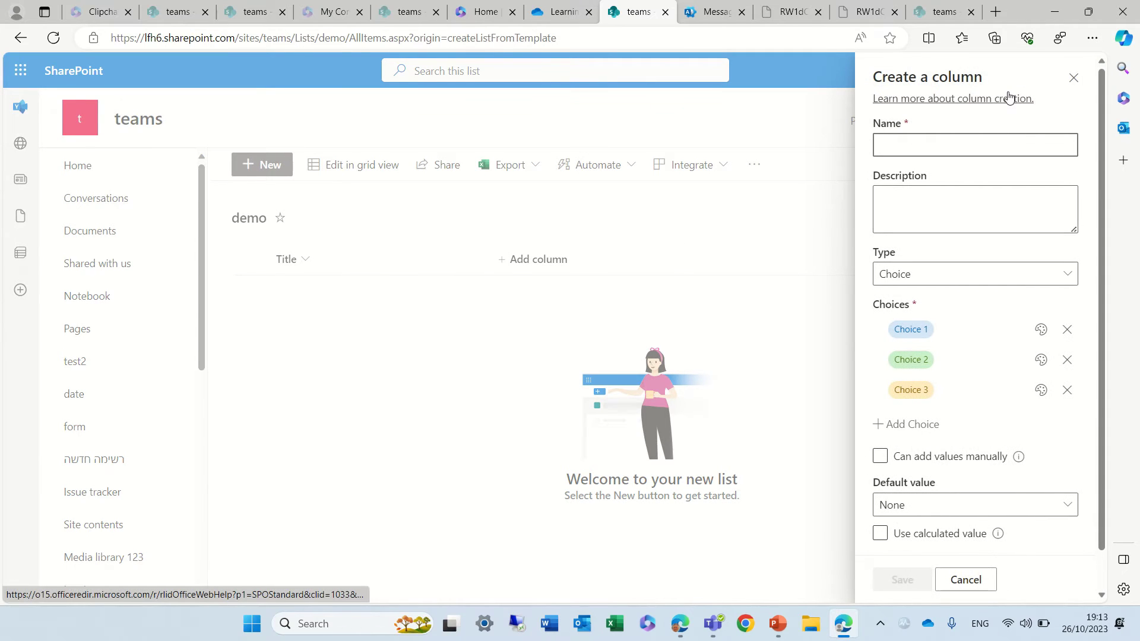
{"action": "type", "text": "status"}
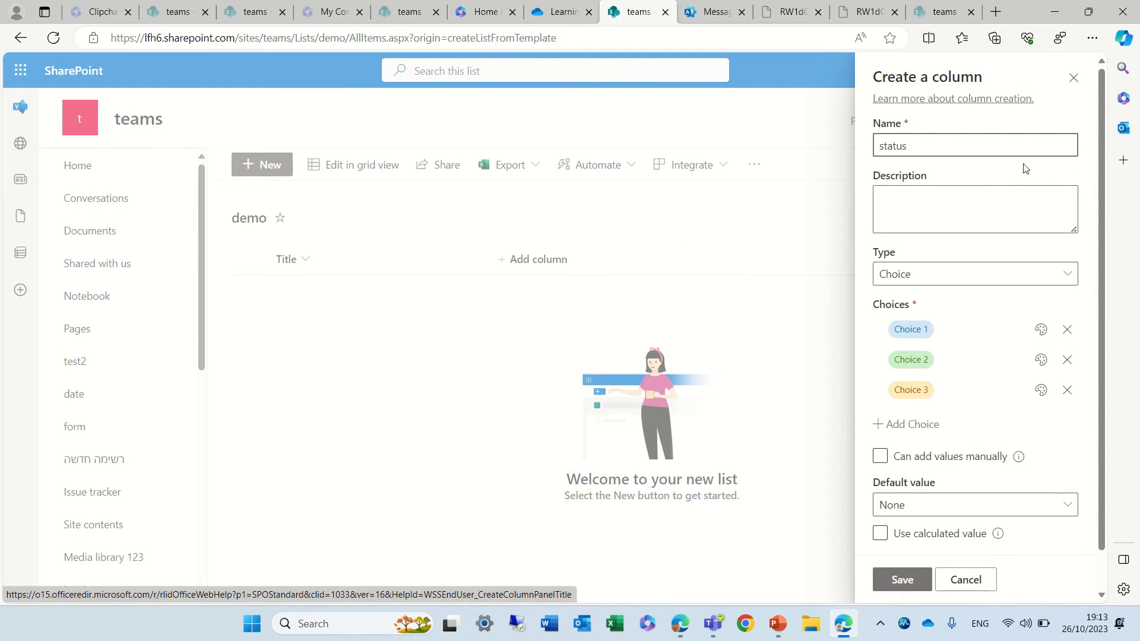
{"action": "left_click", "coordinate": [902, 580]}
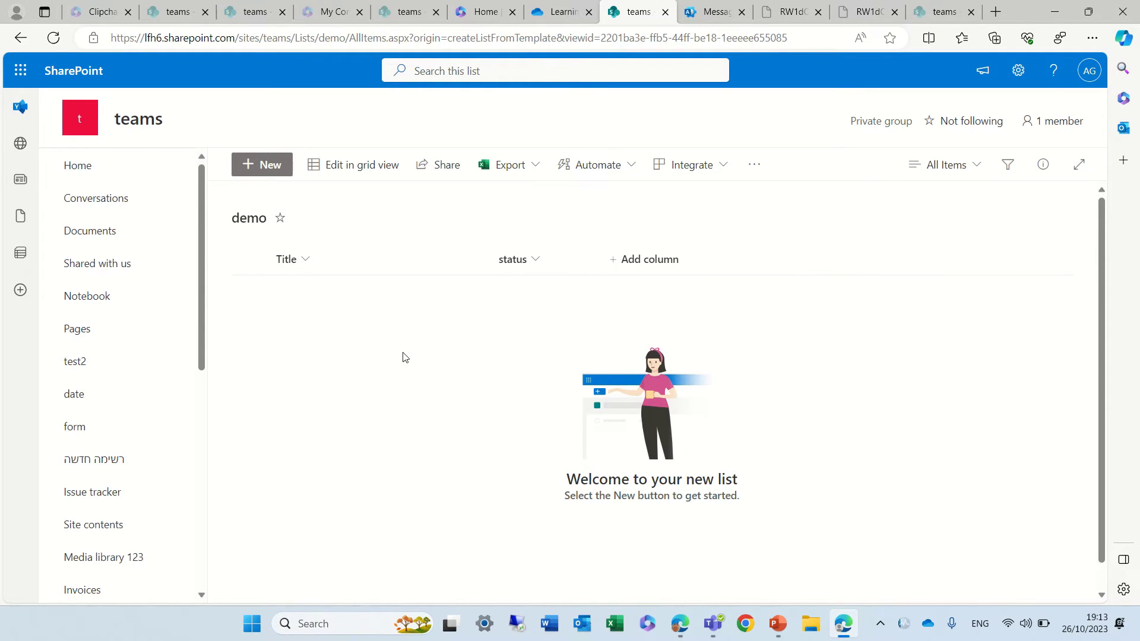
Step: In grid view, add an item titled 'test1' with status Choice 1
{"action": "left_click", "coordinate": [363, 171]}
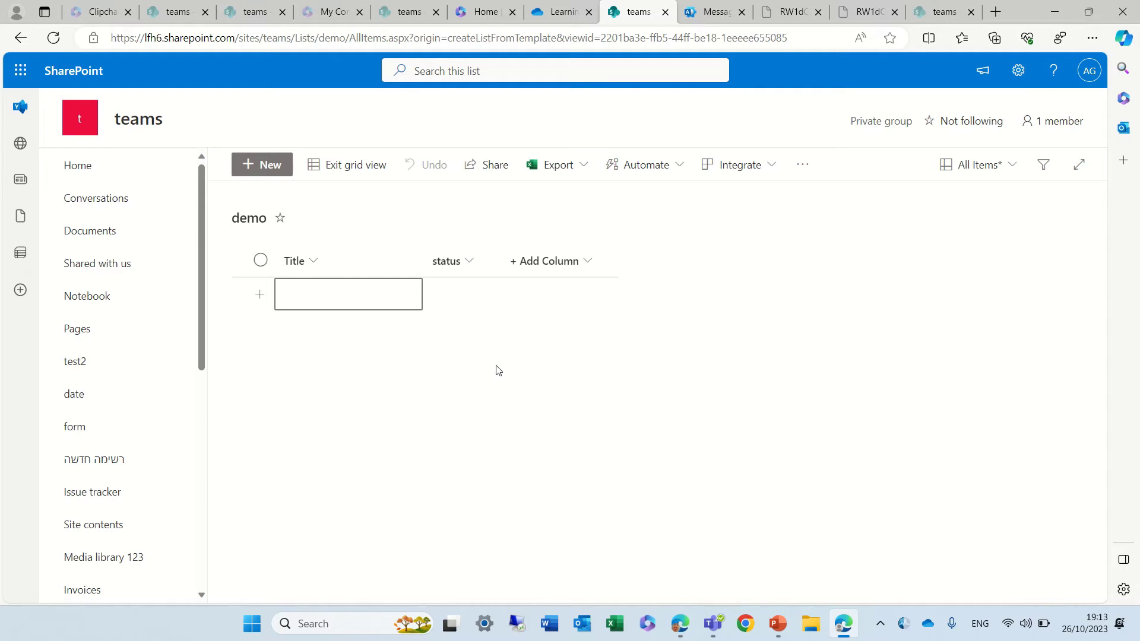
{"action": "left_click", "coordinate": [348, 301]}
{"action": "type", "text": "test1"}
{"action": "key", "text": "Tab"}
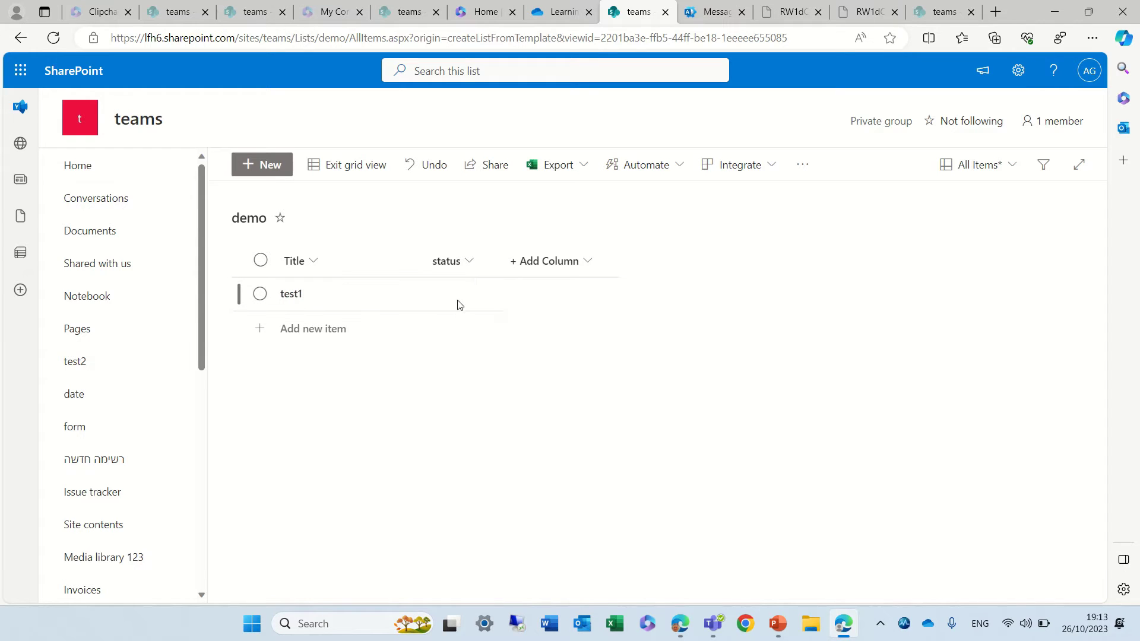
{"action": "left_click", "coordinate": [458, 304]}
{"action": "left_click", "coordinate": [458, 329]}
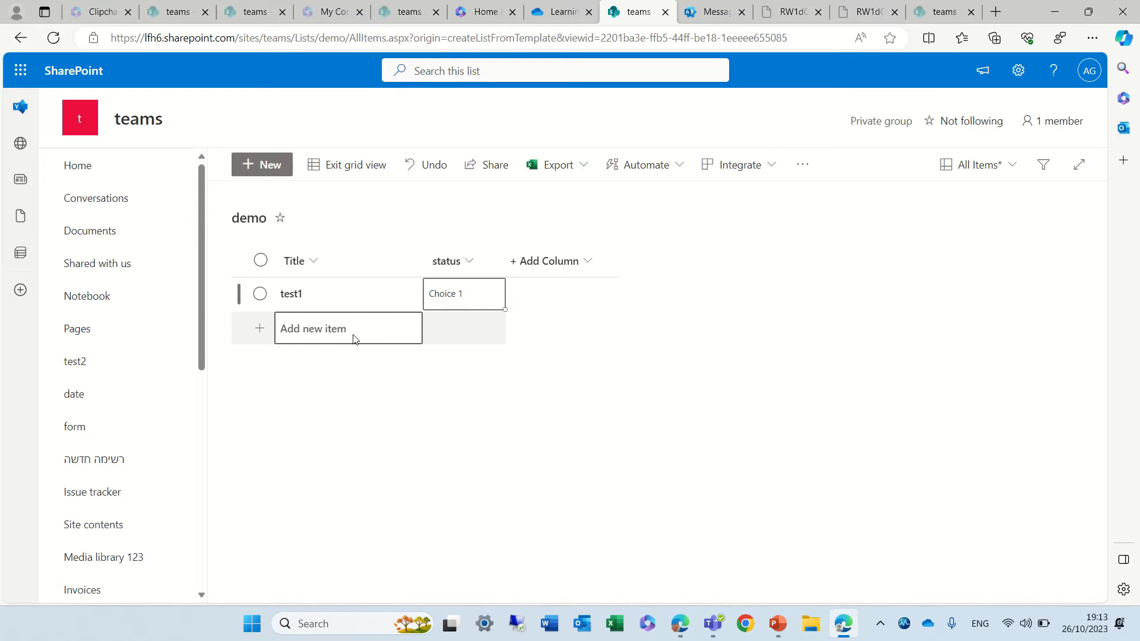
Step: Add a second row with no title and status Choice 2
{"action": "left_click", "coordinate": [464, 330]}
{"action": "left_click", "coordinate": [463, 329]}
{"action": "left_click", "coordinate": [454, 392]}
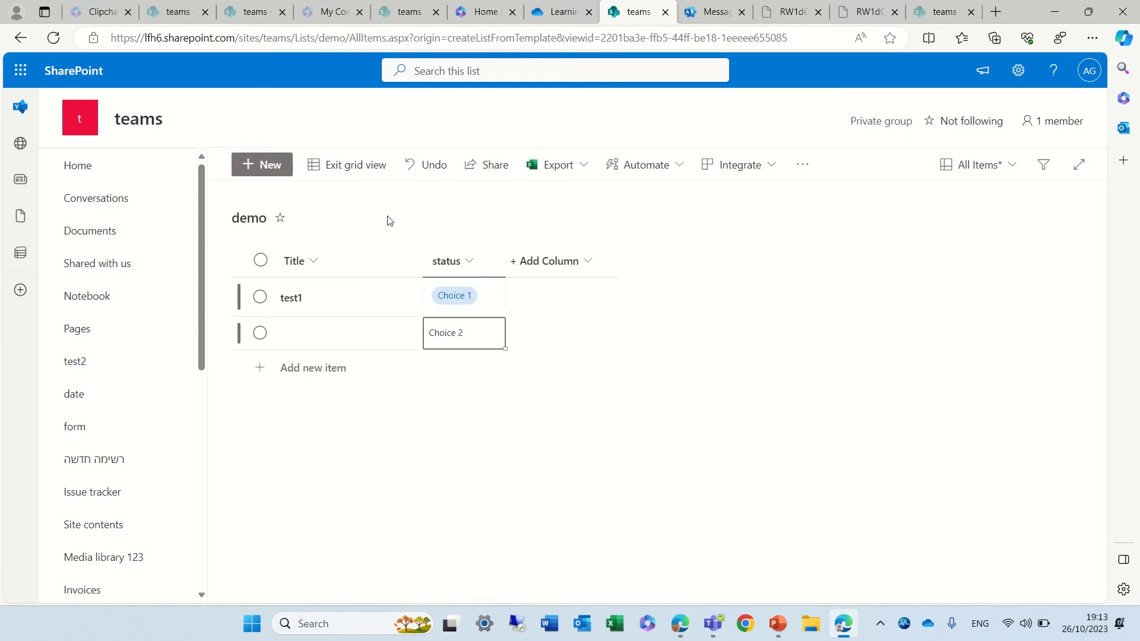
Step: Exit grid view and review the Untitled Choice 2 item's details, then close them
{"action": "left_click", "coordinate": [347, 172]}
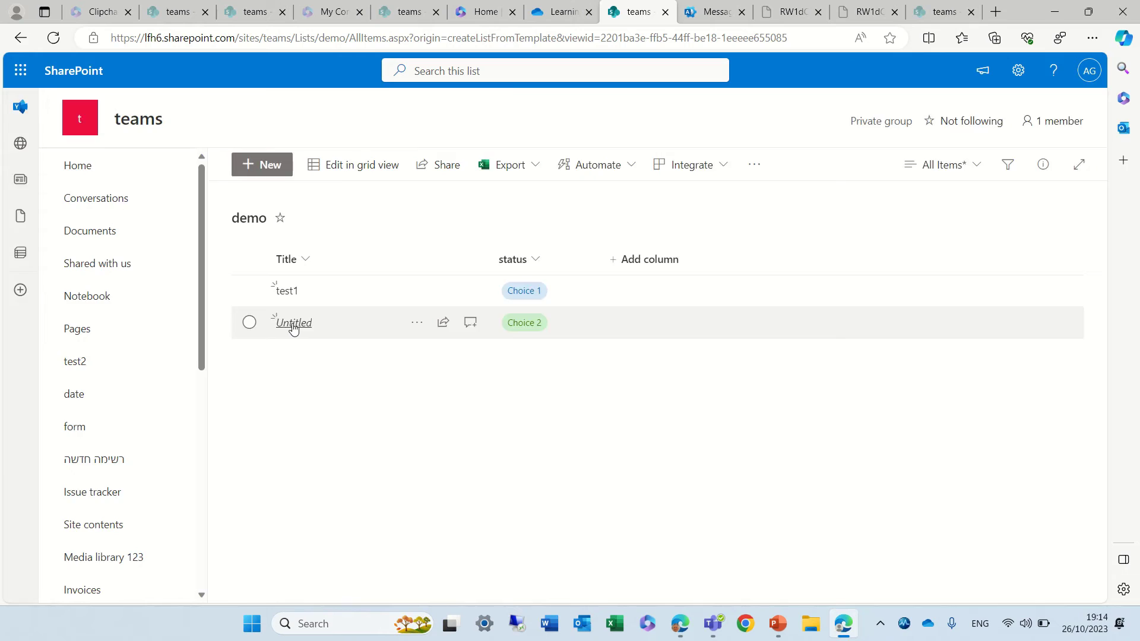
{"action": "left_click", "coordinate": [293, 329]}
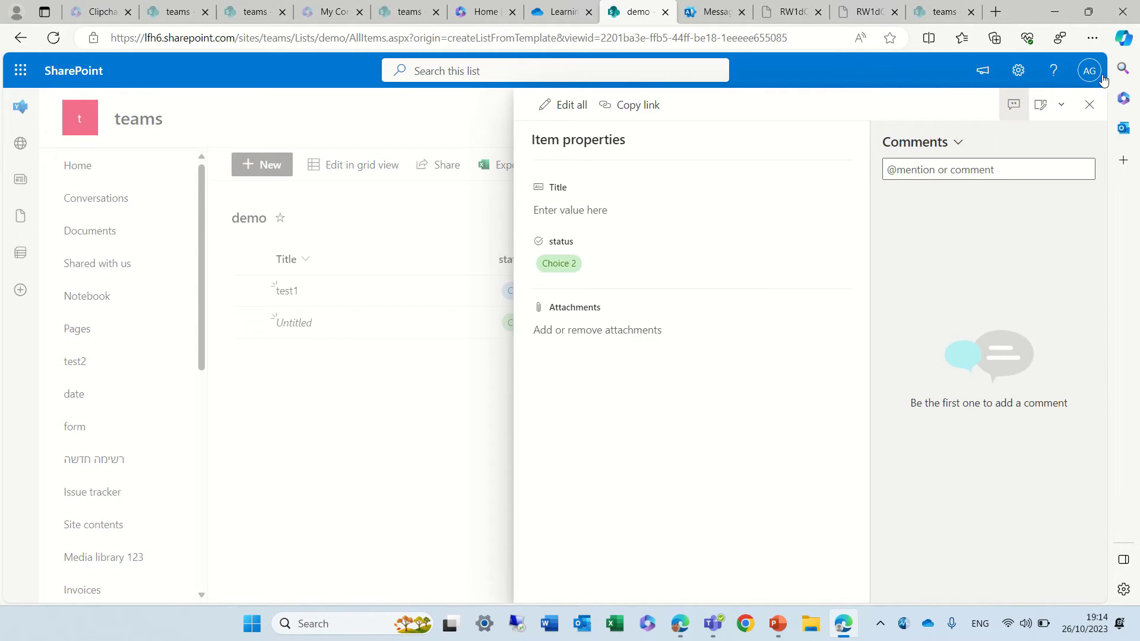
{"action": "left_click", "coordinate": [1089, 105]}
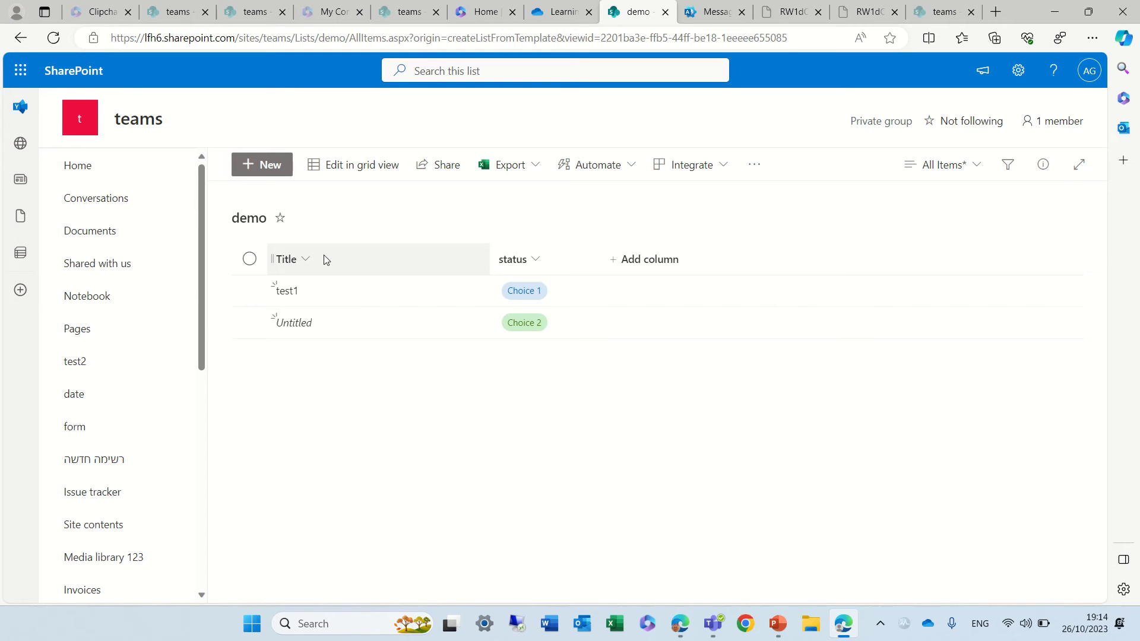
Step: In List settings, set the Title column's 'Require that this column contains information' to Yes
{"action": "mouse_move", "coordinate": [440, 321]}
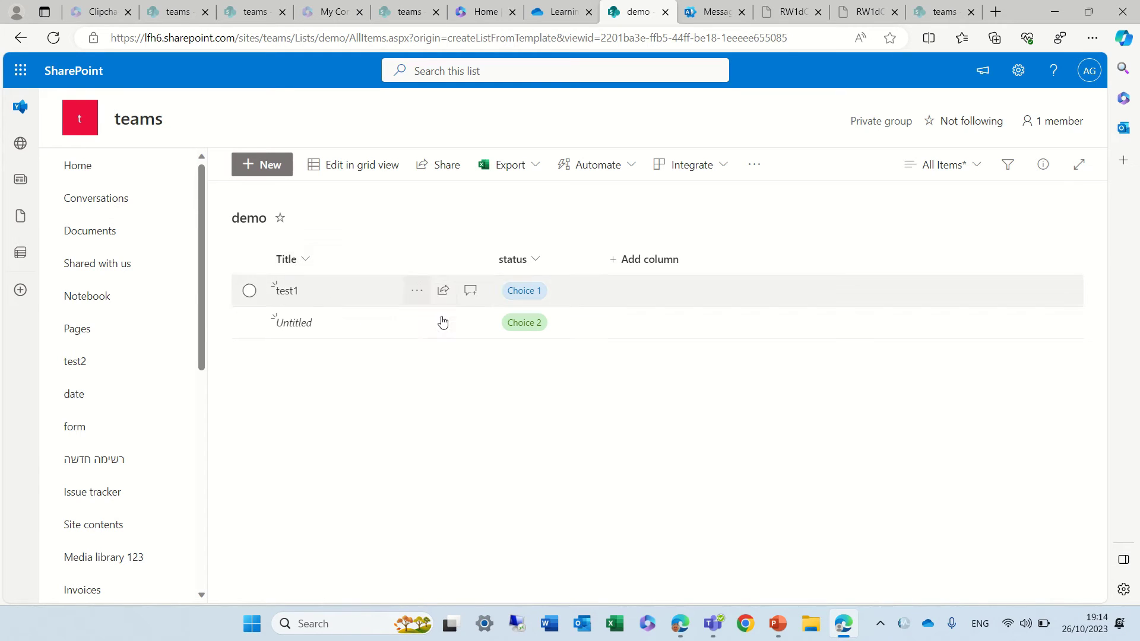
{"action": "left_click", "coordinate": [1018, 72]}
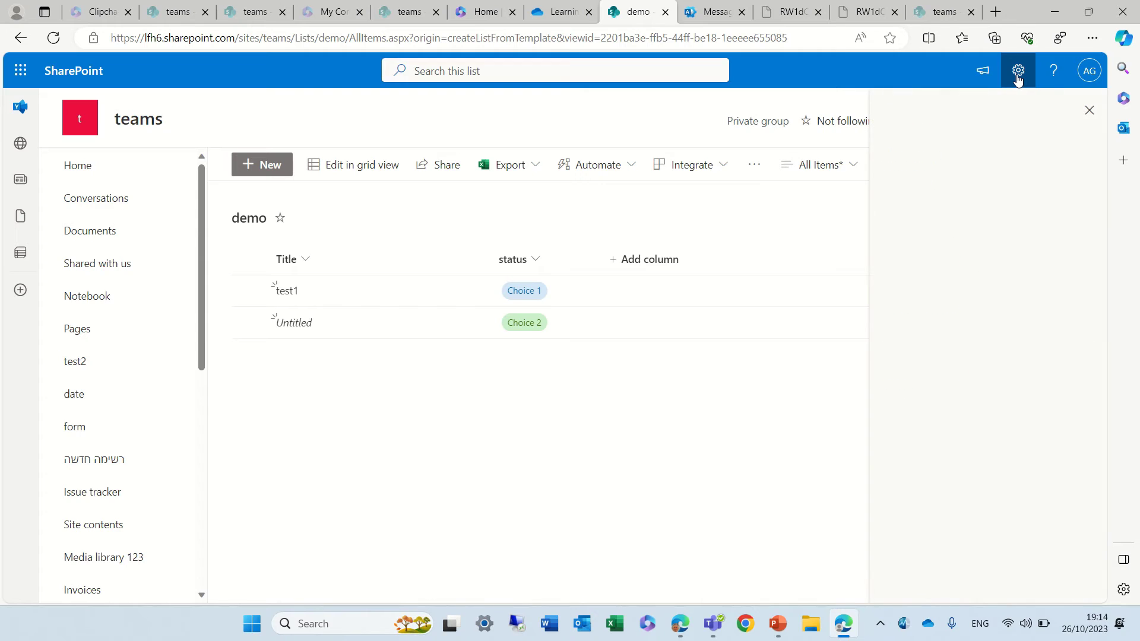
{"action": "left_click", "coordinate": [914, 226]}
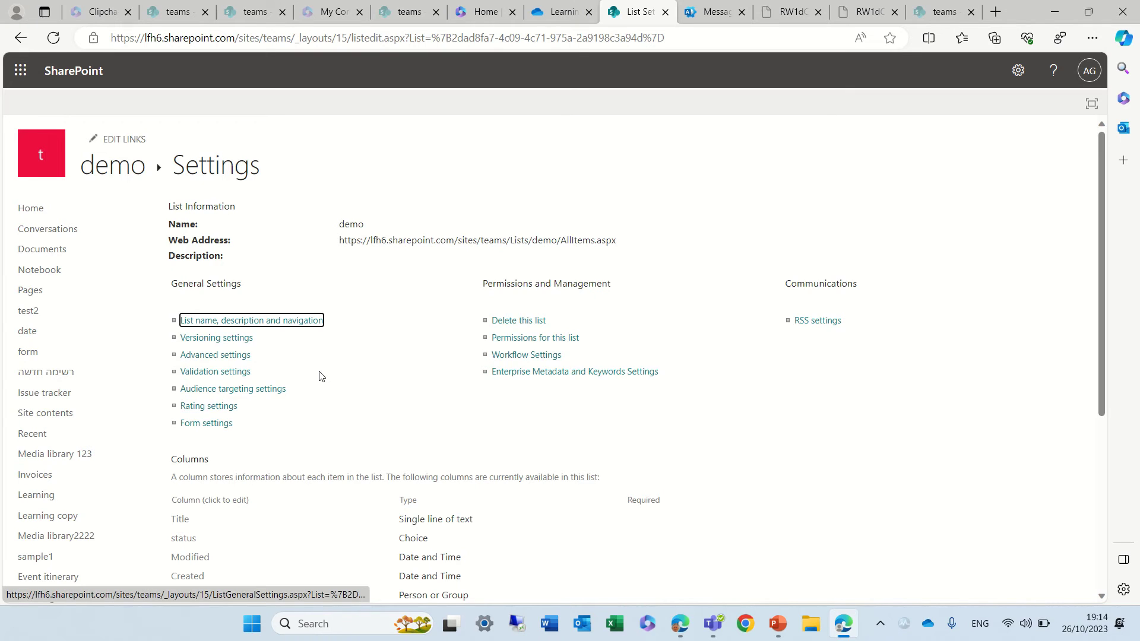
{"action": "left_click_drag", "start_coordinate": [1104, 178], "coordinate": [1101, 223]}
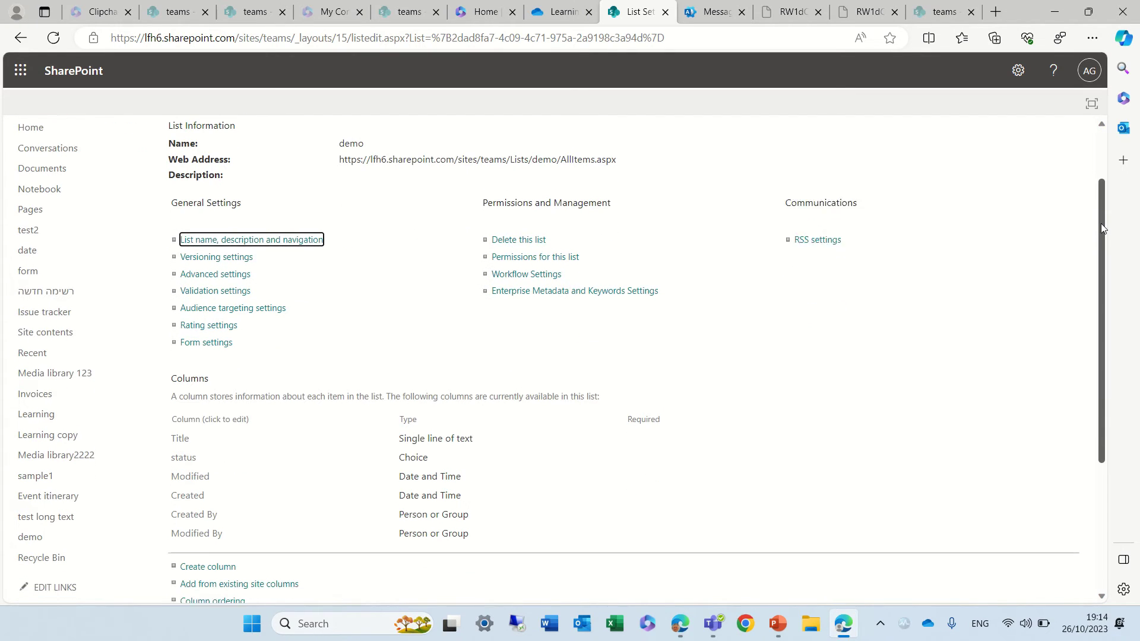
{"action": "left_click", "coordinate": [186, 447]}
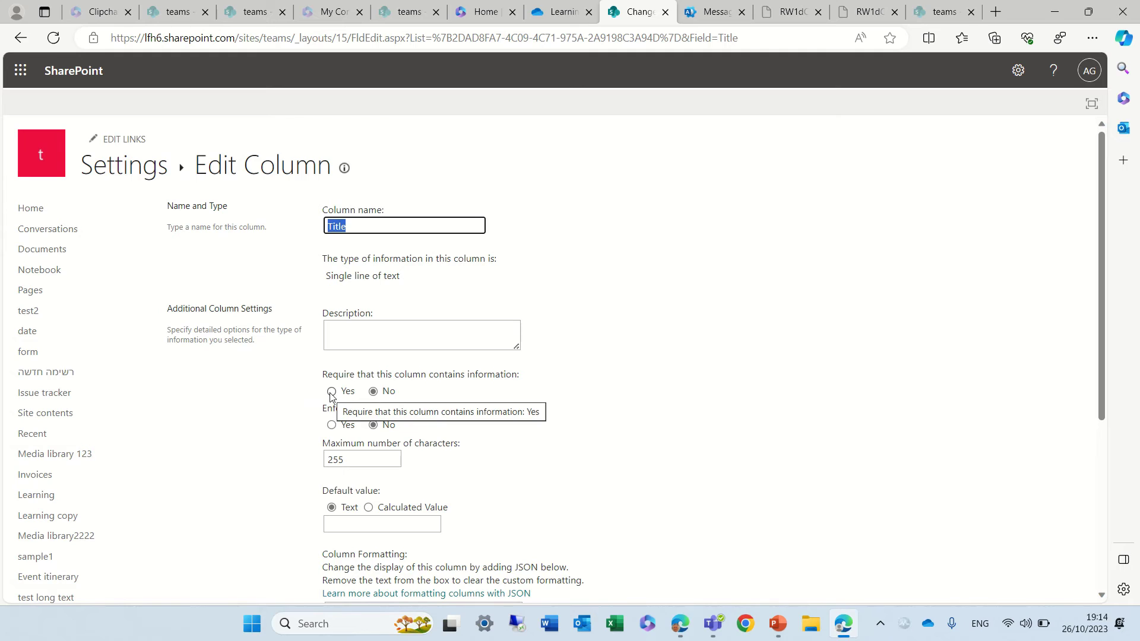
{"action": "left_click", "coordinate": [331, 392]}
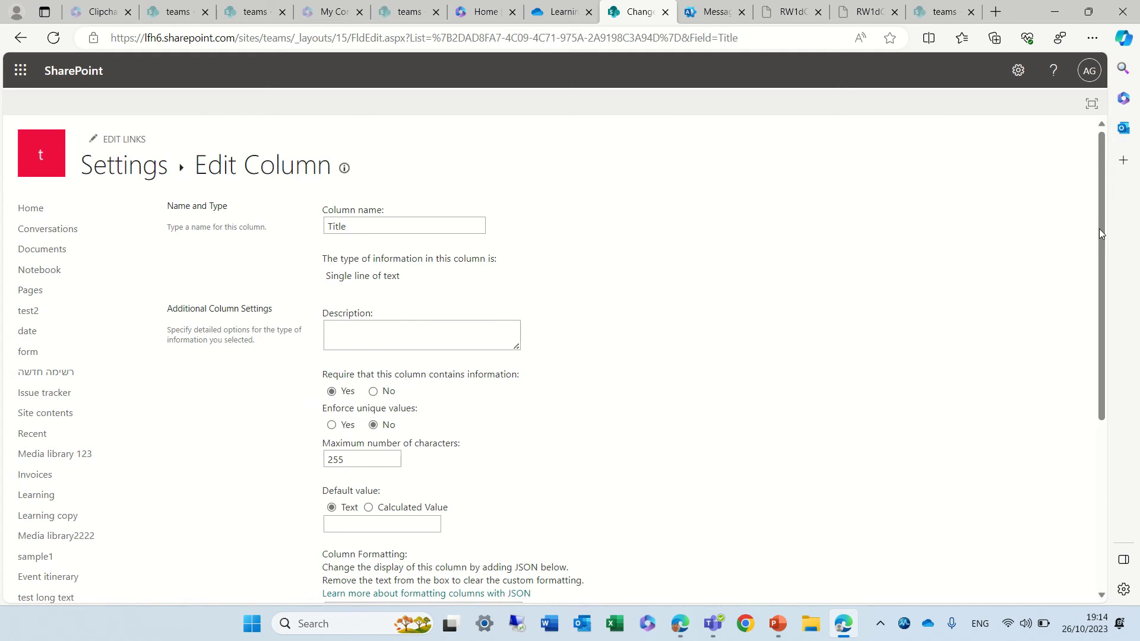
{"action": "left_click_drag", "start_coordinate": [1100, 229], "coordinate": [1061, 416]}
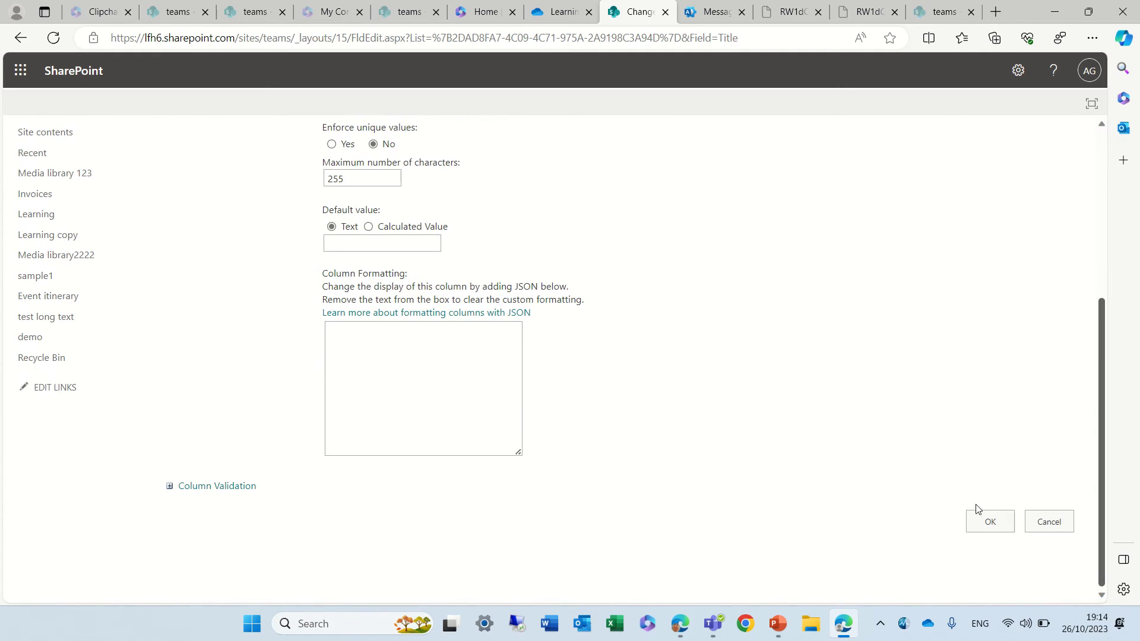
{"action": "left_click", "coordinate": [990, 526]}
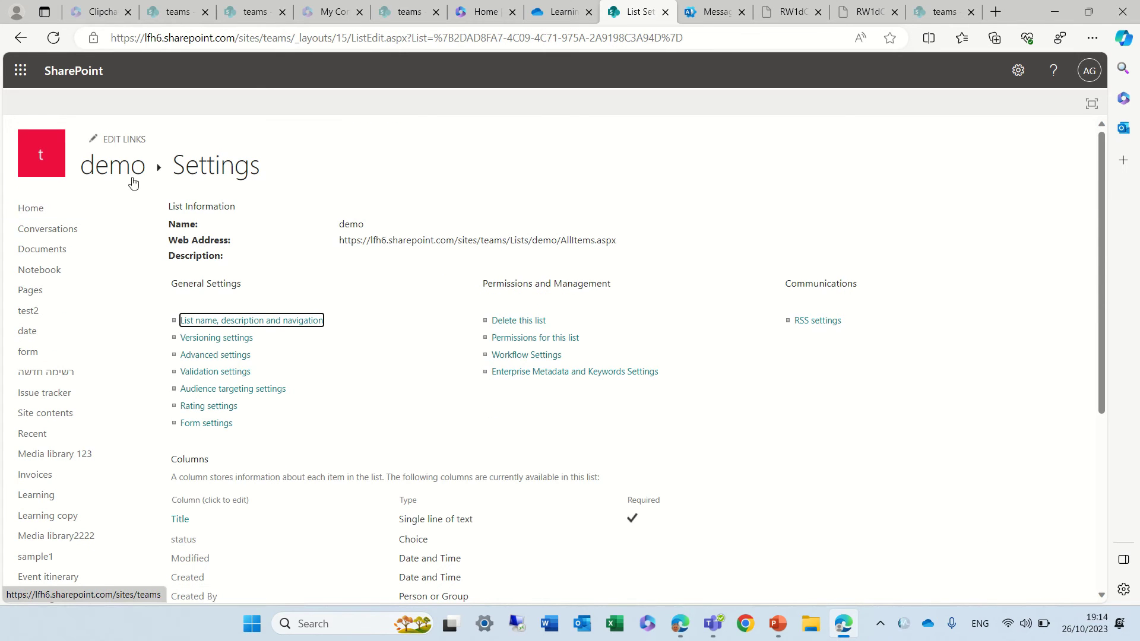
Step: Add a grid row with status Choice 2 and try saving it without a title
{"action": "left_click", "coordinate": [129, 172]}
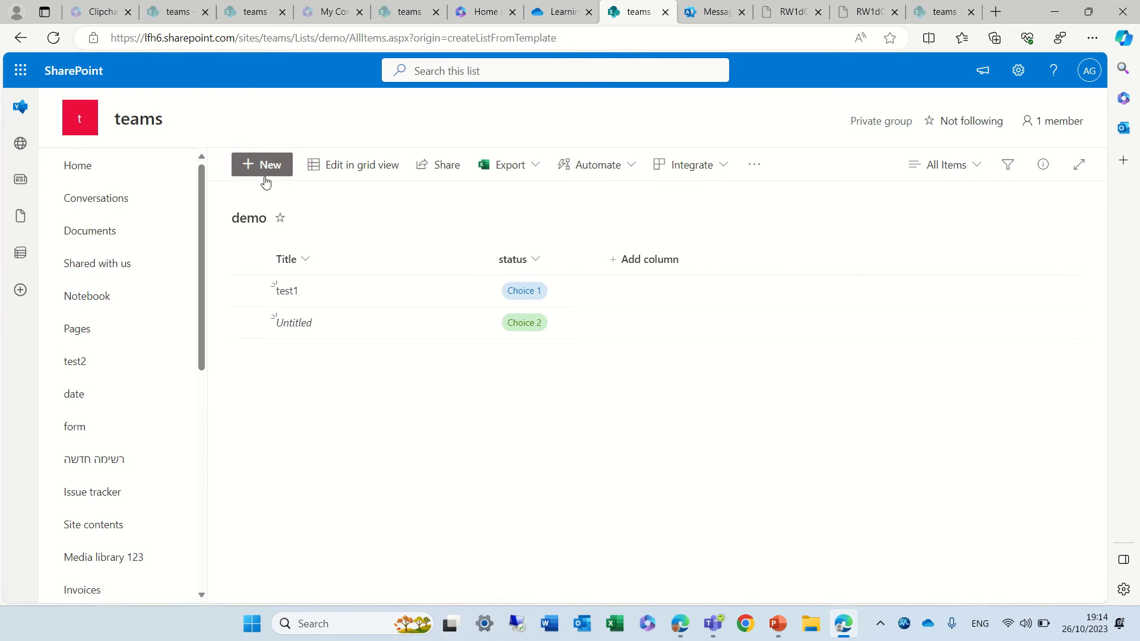
{"action": "left_click", "coordinate": [368, 173]}
{"action": "left_click", "coordinate": [339, 365]}
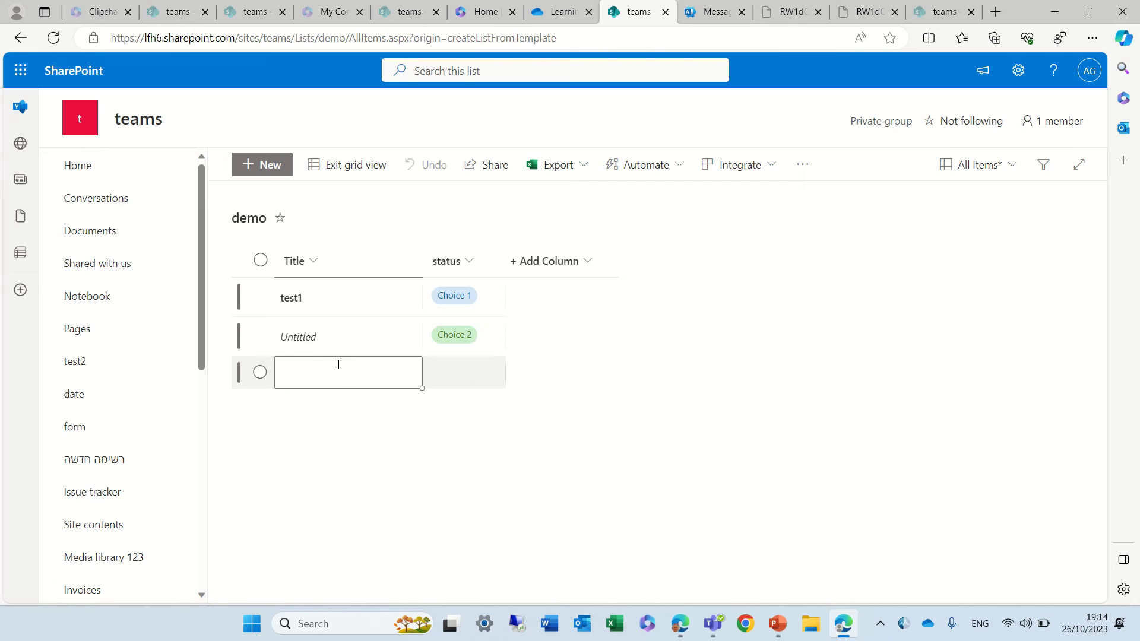
{"action": "left_click", "coordinate": [471, 383]}
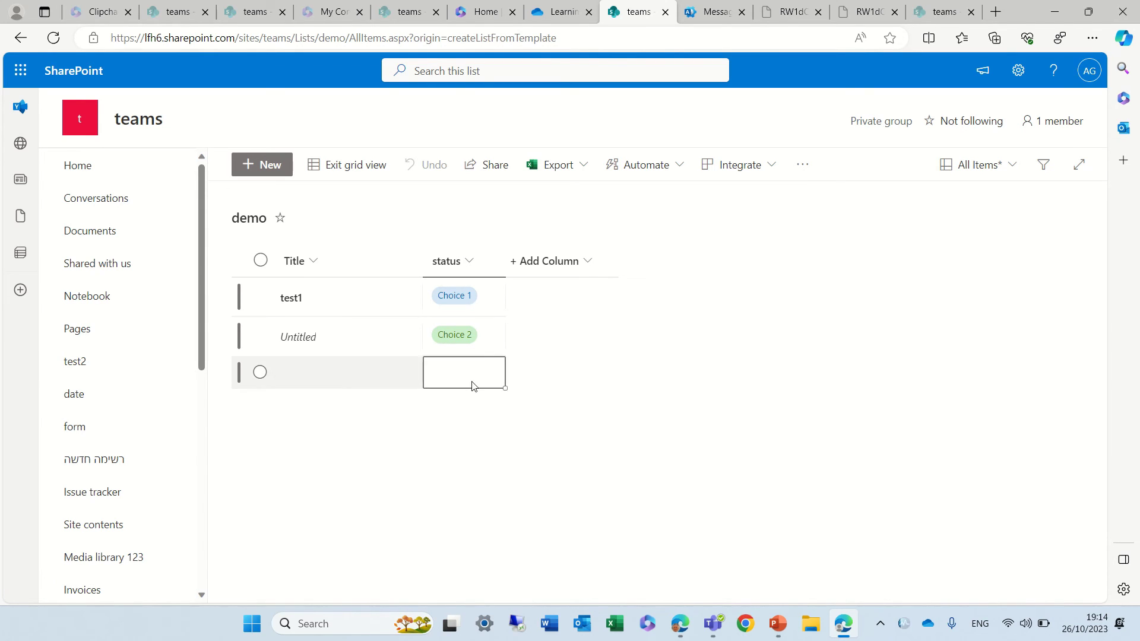
{"action": "left_click", "coordinate": [473, 382]}
{"action": "left_click", "coordinate": [465, 444]}
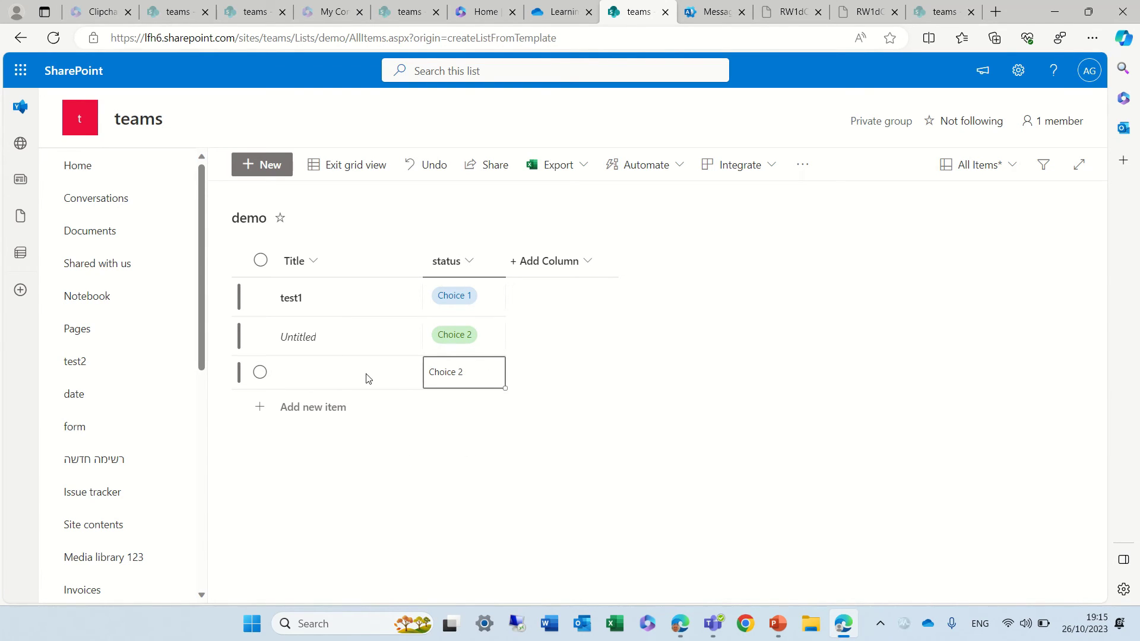
{"action": "left_click", "coordinate": [355, 167]}
Step: Give the new row the title 'test2' and save it by leaving grid view
{"action": "left_click", "coordinate": [237, 374]}
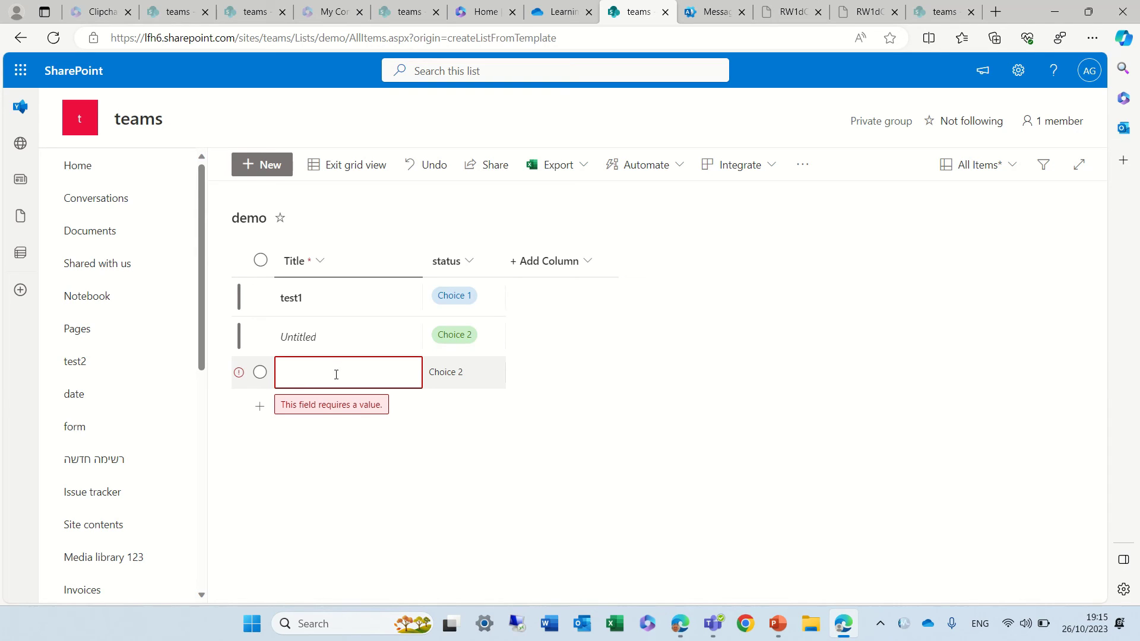
{"action": "left_click", "coordinate": [357, 375]}
{"action": "type", "text": "test2"}
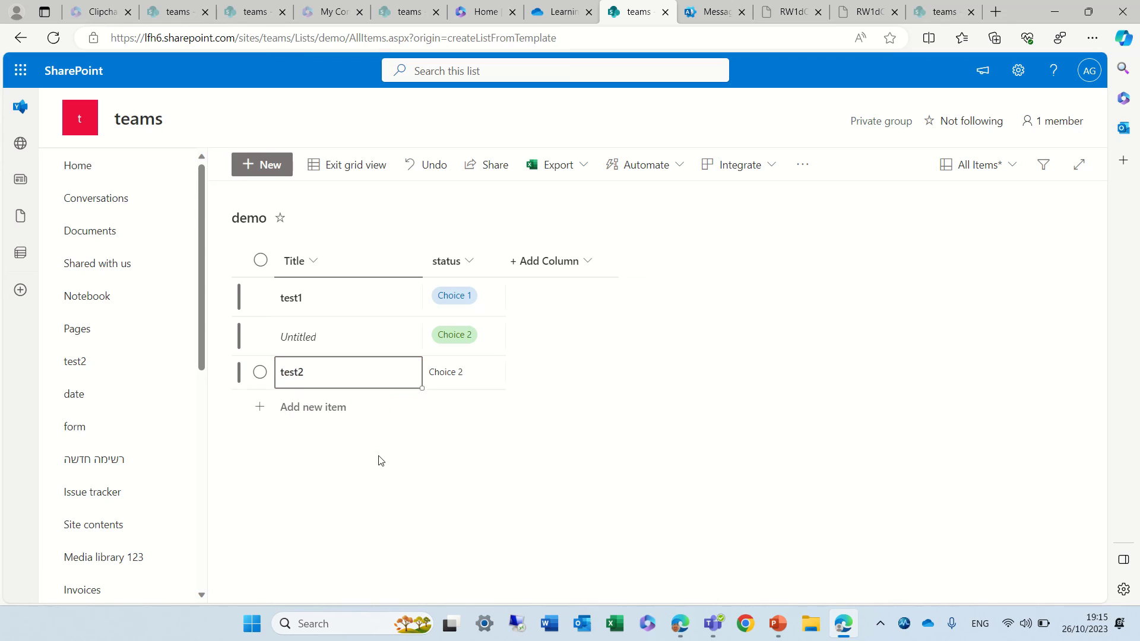
{"action": "left_click", "coordinate": [344, 165]}
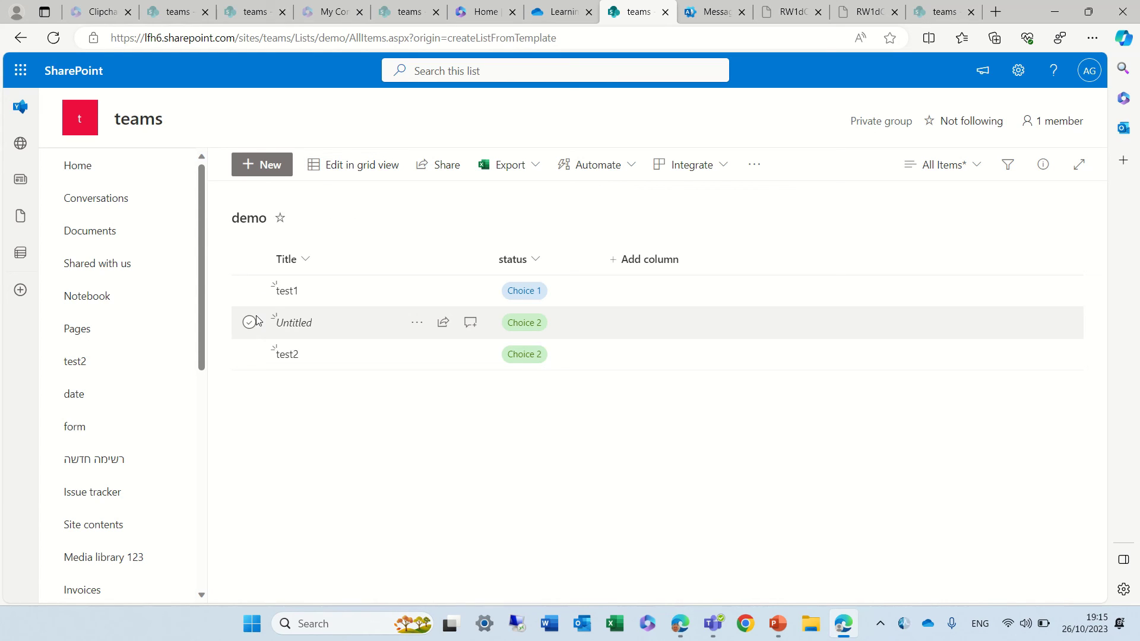
{"action": "left_click", "coordinate": [294, 326]}
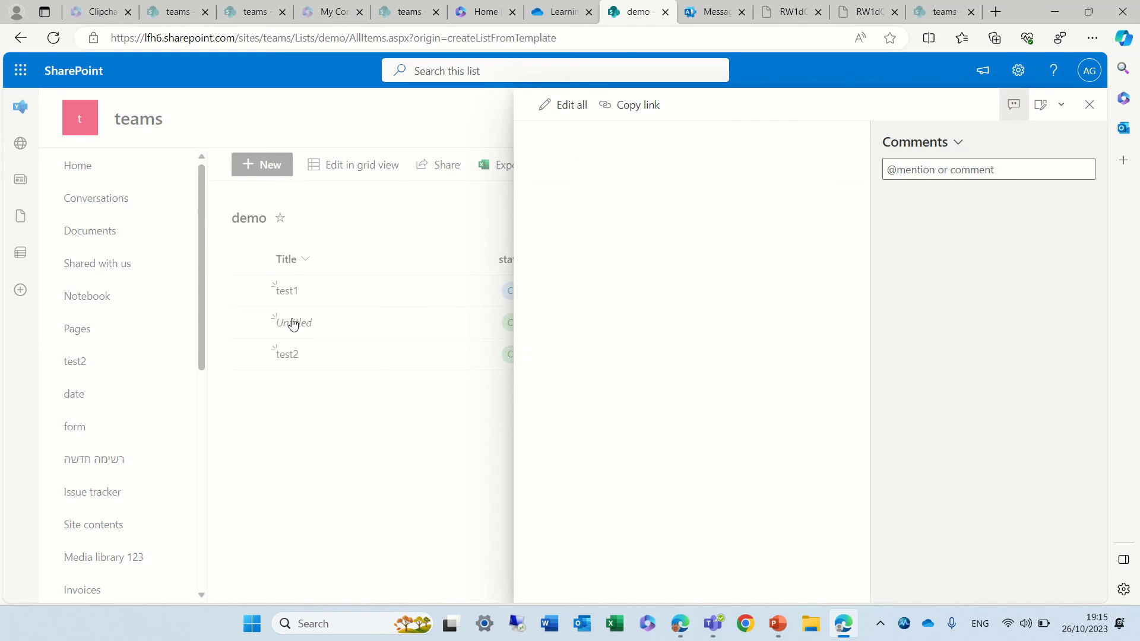
{"action": "left_click", "coordinate": [1090, 106]}
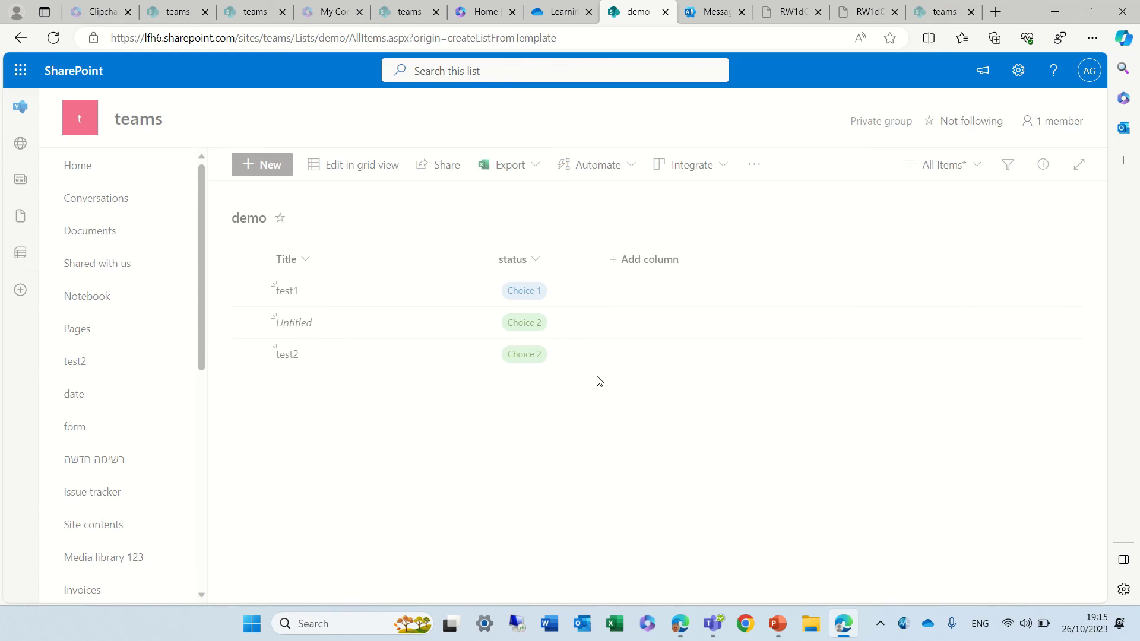